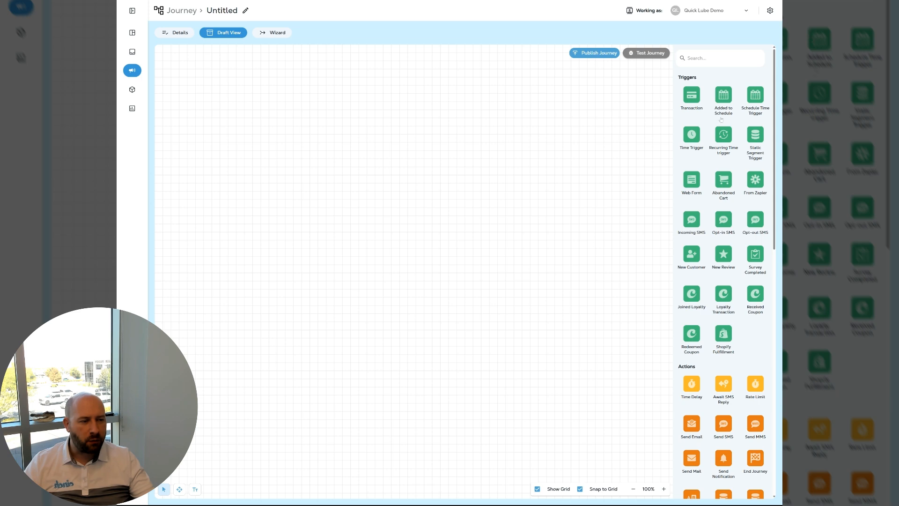
# Place a Transaction trigger on the empty journey canvas and dismiss the transaction session notice.
pyautogui.scroll(-10, 721, 119)
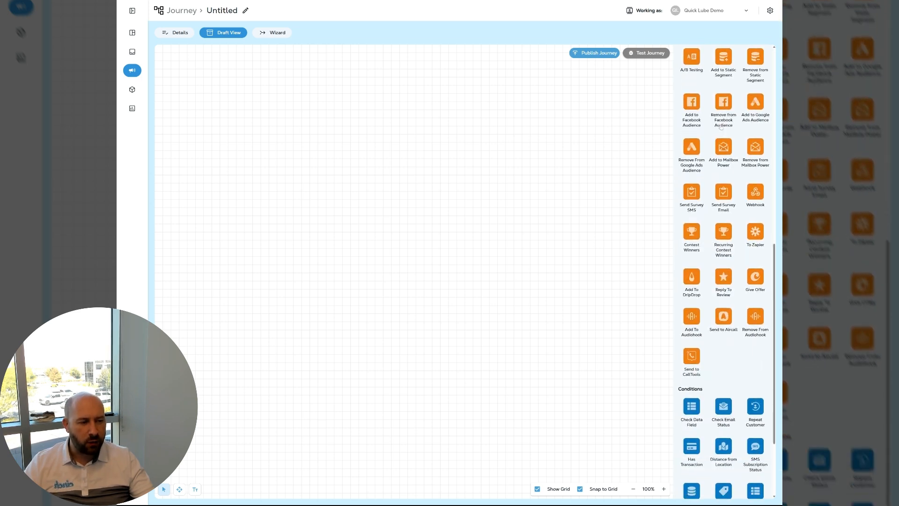
pyautogui.scroll(-2, 721, 127)
pyautogui.scroll(-1, 721, 127)
pyautogui.scroll(2, 722, 126)
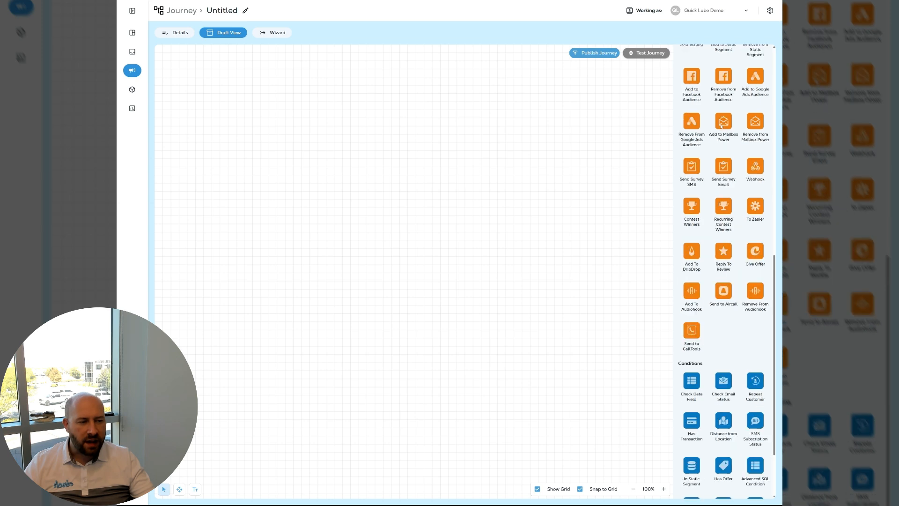
pyautogui.scroll(10, 721, 125)
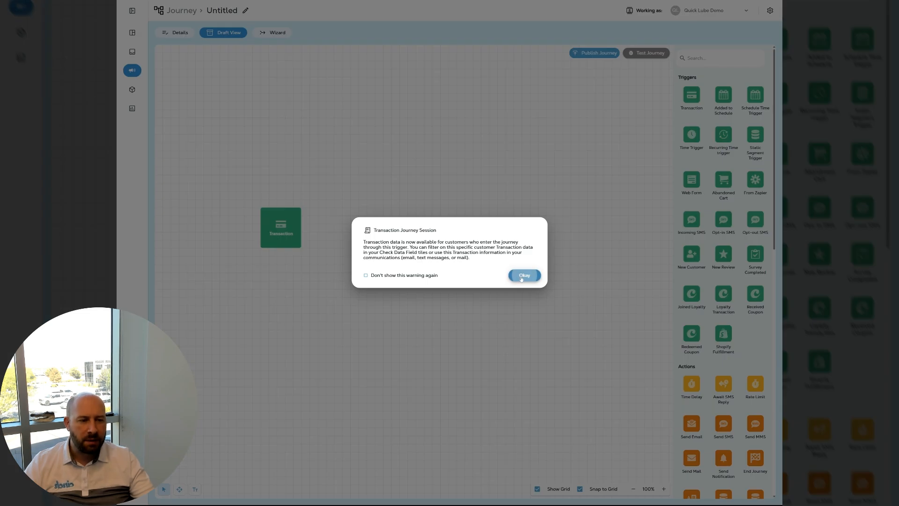
pyautogui.click(528, 275)
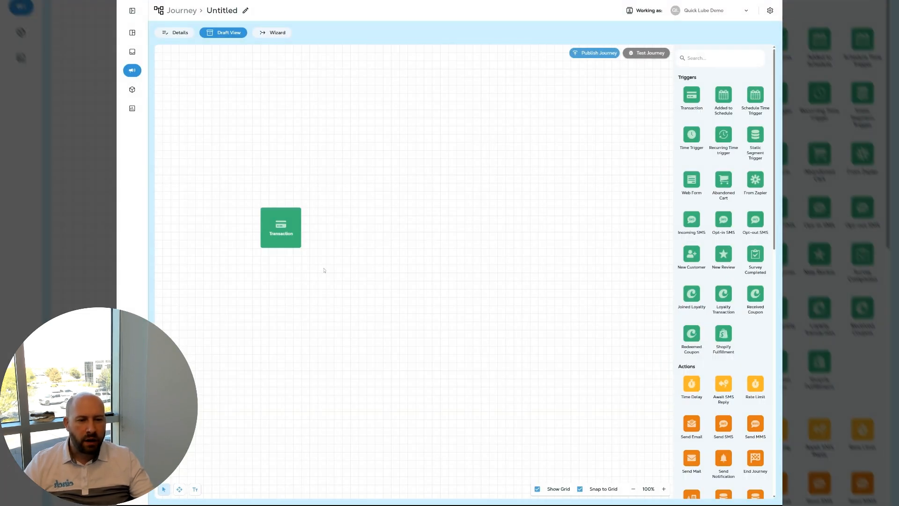
# Add a Send Email action directly after the Transaction trigger and link the two tiles.
pyautogui.moveTo(284, 232)
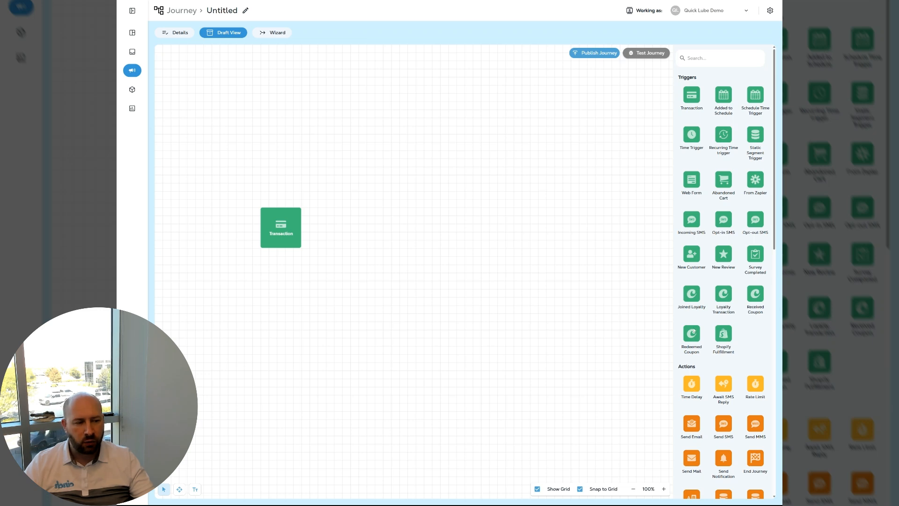
pyautogui.scroll(-5, 704, 314)
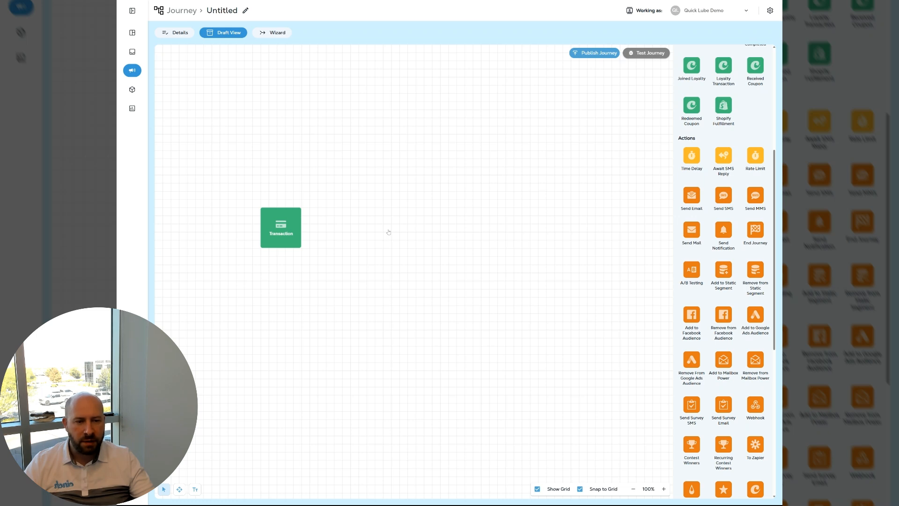
pyautogui.moveTo(389, 231); pyautogui.dragTo(335, 239)
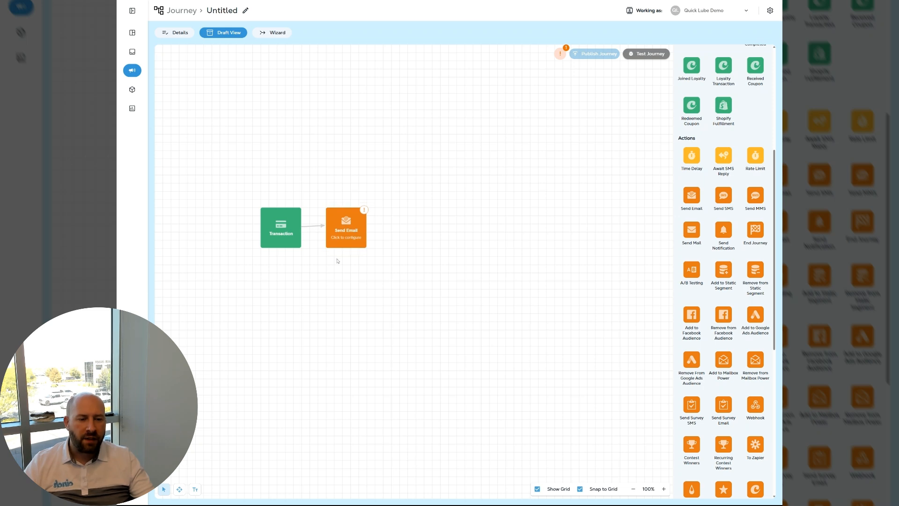
# Try the draft "11/17 - Product Release", then "2. PRIMARY TEMPLATE - Thank You - Repeat Customer (Review Request)", as the Send Email template.
pyautogui.click(330, 243)
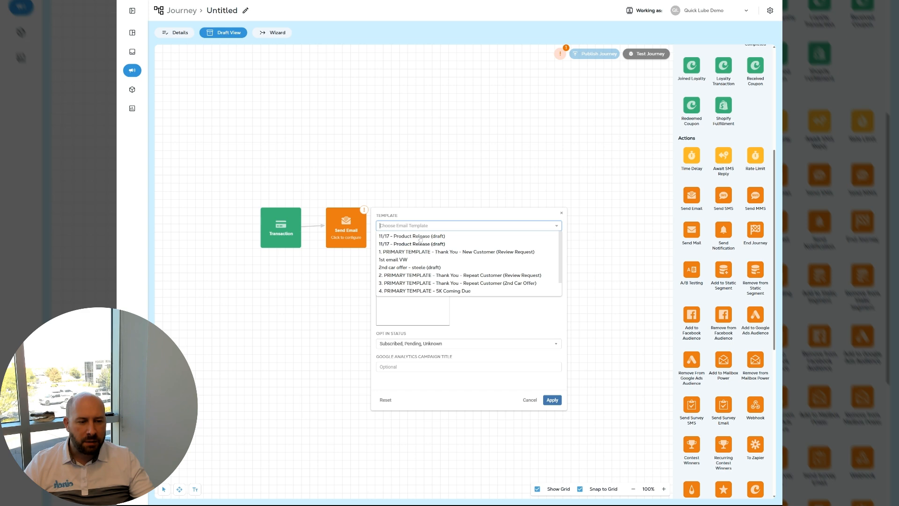
pyautogui.click(420, 237)
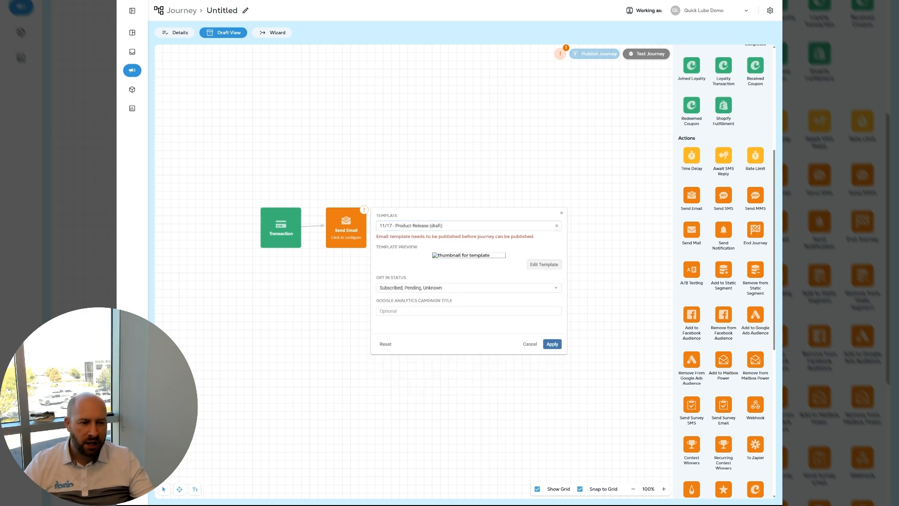
pyautogui.click(556, 226)
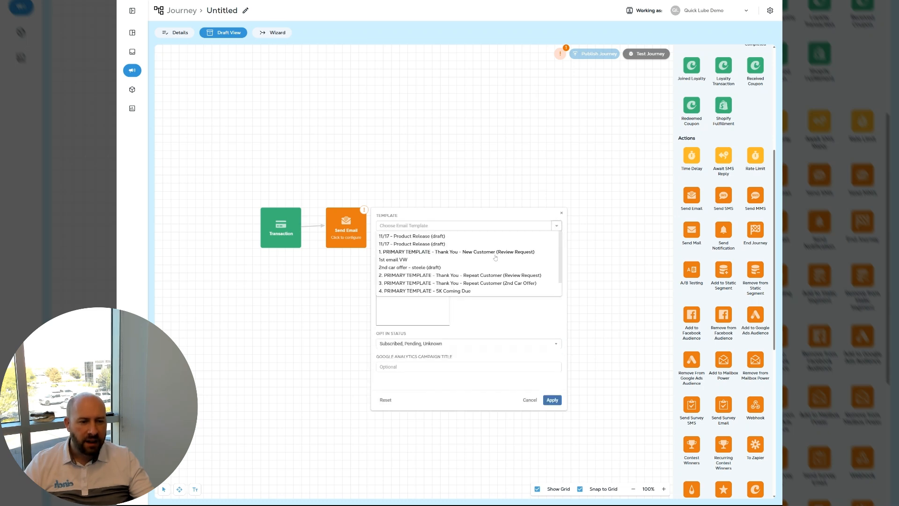
pyautogui.click(425, 275)
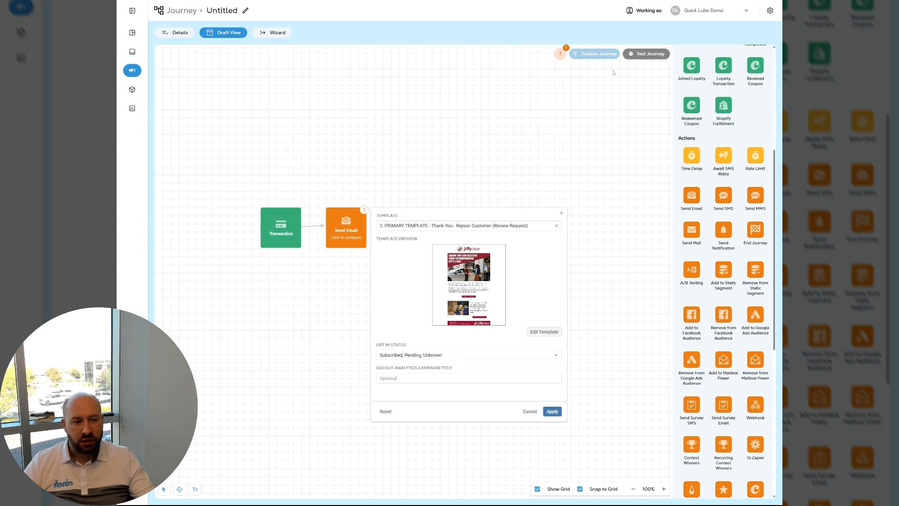
pyautogui.click(553, 411)
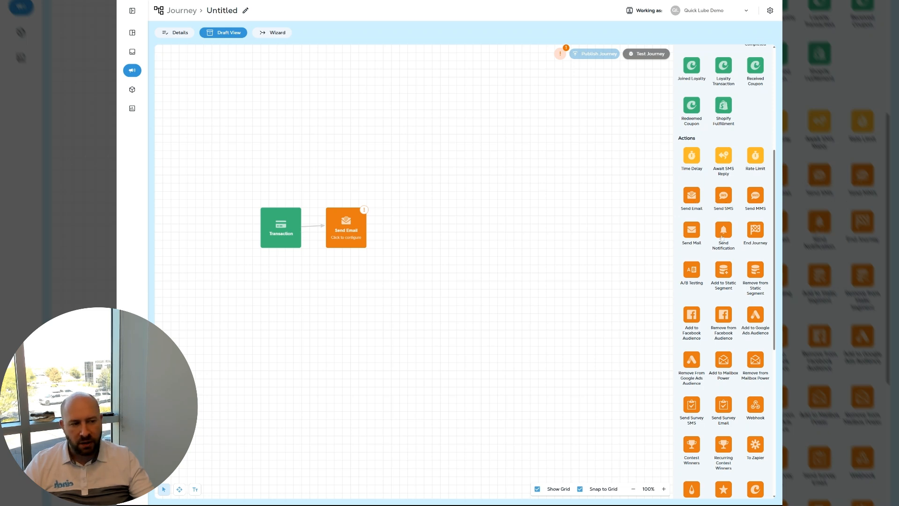
# Replace the Send Email action with a Send Mail action, leaving room for another tile after the Transaction trigger.
pyautogui.moveTo(697, 235); pyautogui.dragTo(358, 291)
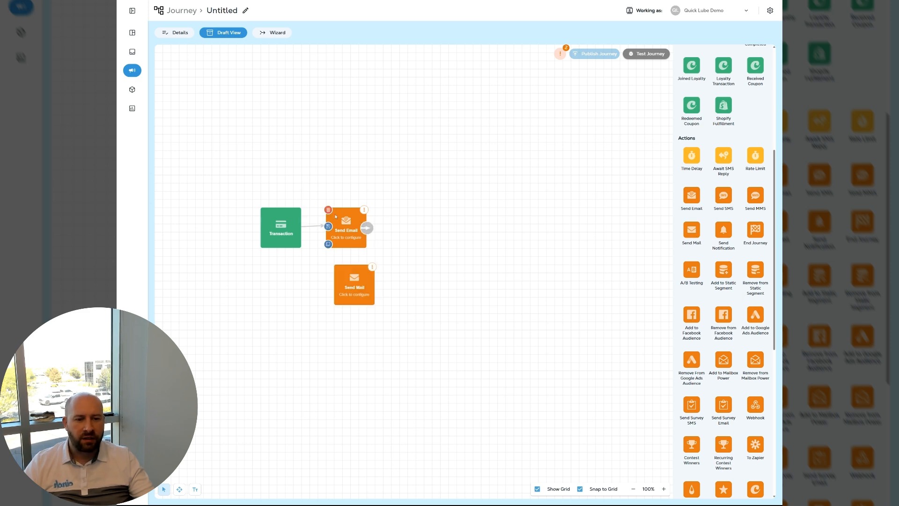
pyautogui.click(329, 210)
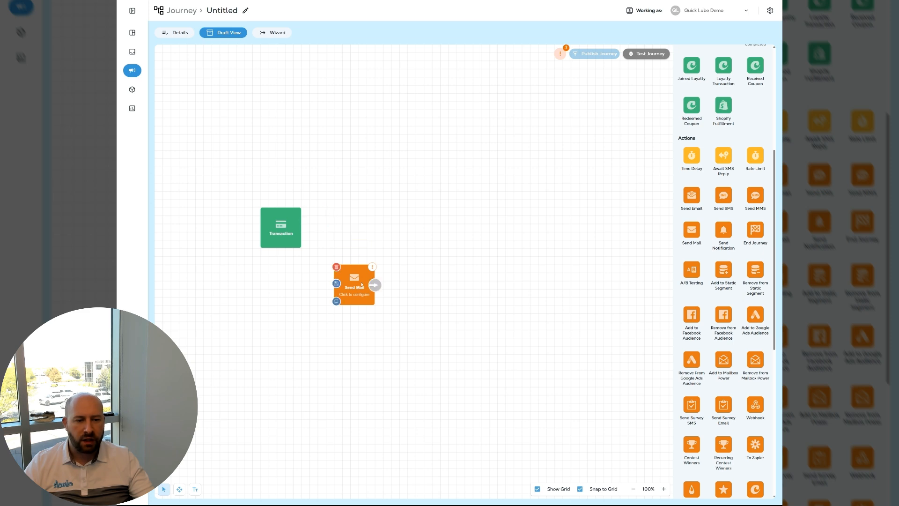
pyautogui.moveTo(362, 286); pyautogui.dragTo(403, 228)
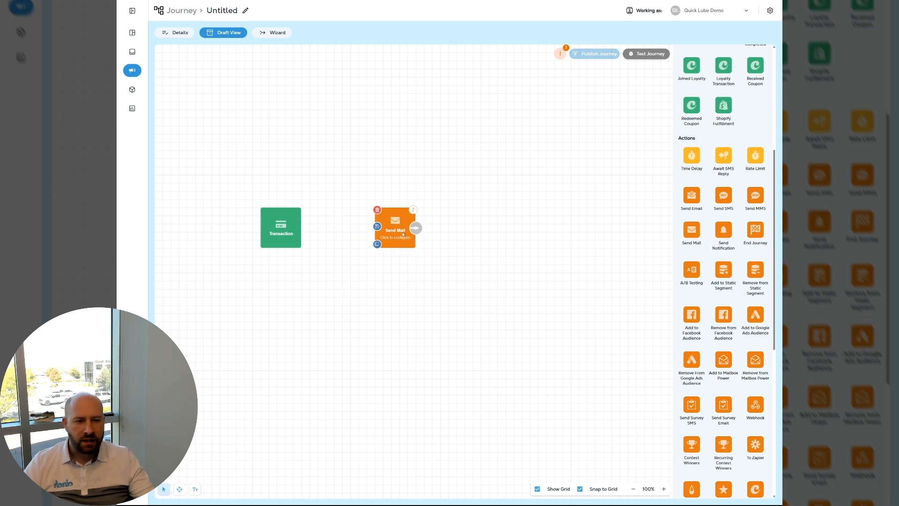
# Insert a Check Data Field condition linked to the Transaction trigger, before the Send Mail action, and open its settings.
pyautogui.scroll(-6, 709, 408)
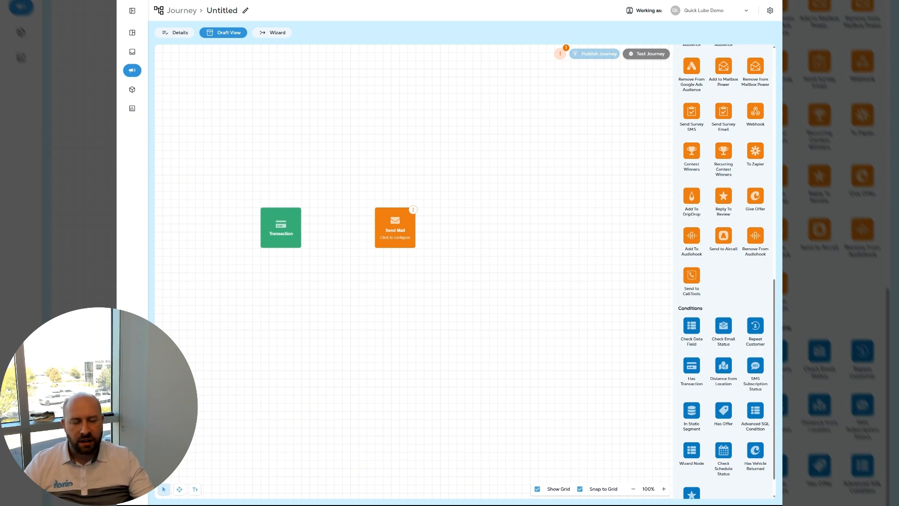
pyautogui.moveTo(691, 325); pyautogui.dragTo(323, 233)
pyautogui.click(341, 229)
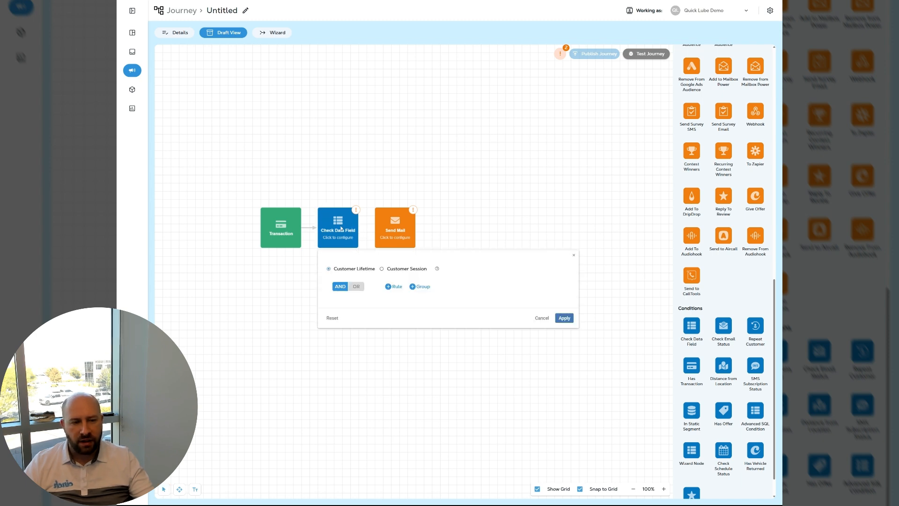
# Add a rule requiring the Transaction Total to be greater than or equal to the number 1000, evaluated on the Customer Session.
pyautogui.click(395, 286)
pyautogui.click(342, 303)
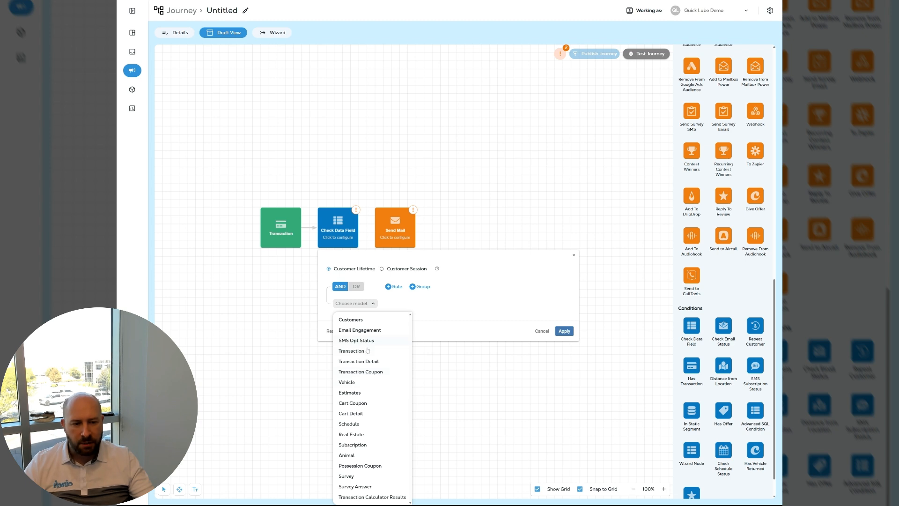
pyautogui.click(352, 350)
pyautogui.click(394, 303)
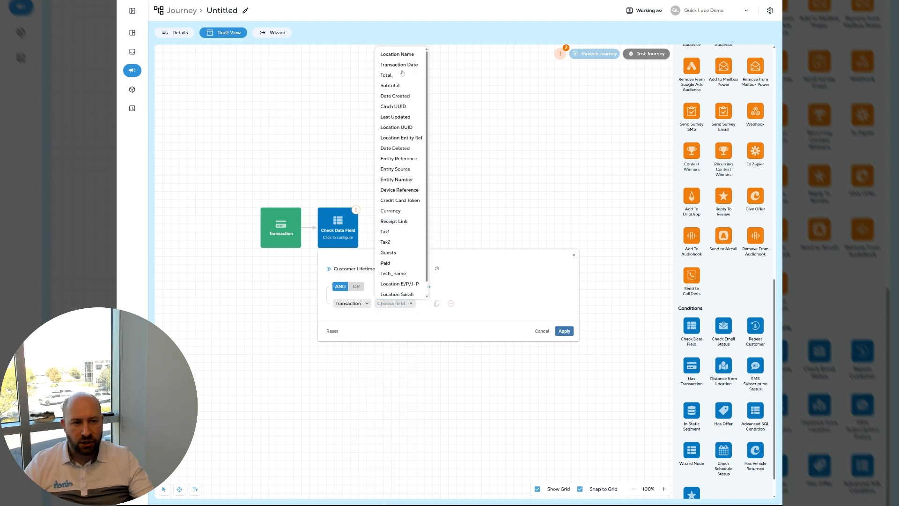
pyautogui.click(399, 75)
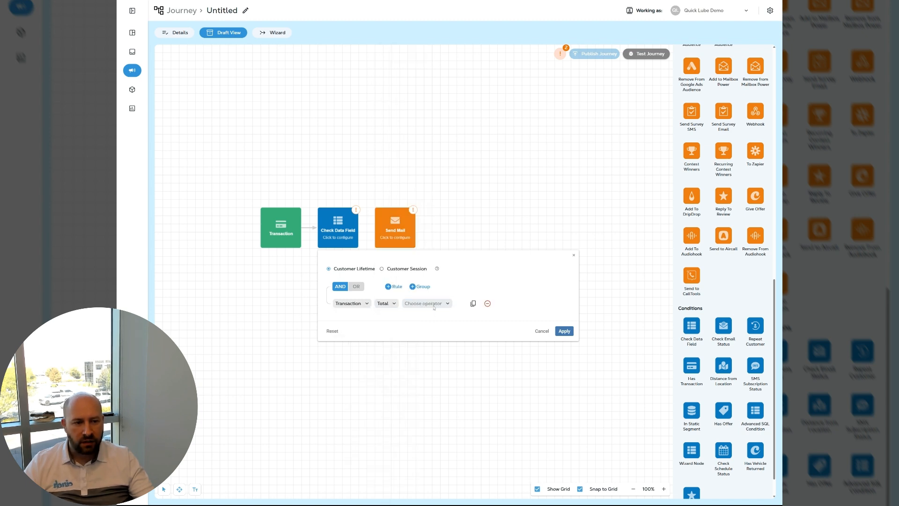
pyautogui.click(433, 304)
pyautogui.click(431, 352)
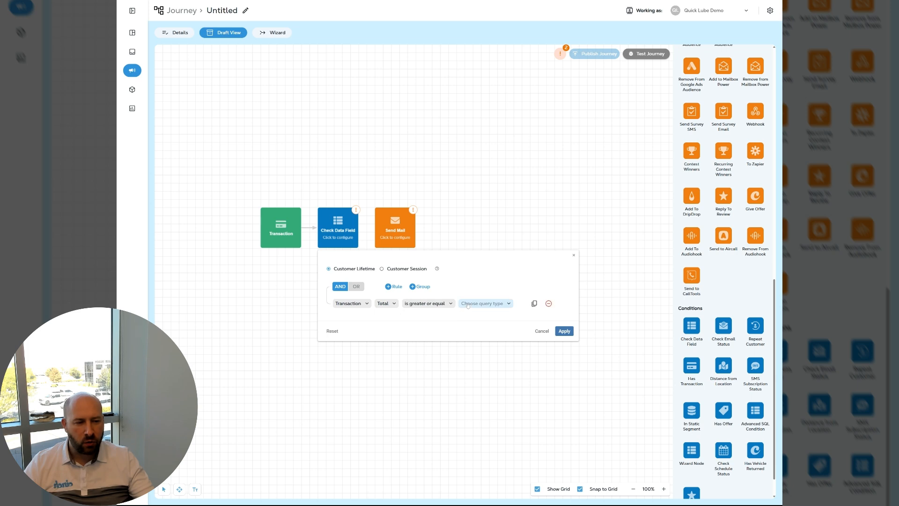
pyautogui.click(483, 304)
pyautogui.click(482, 318)
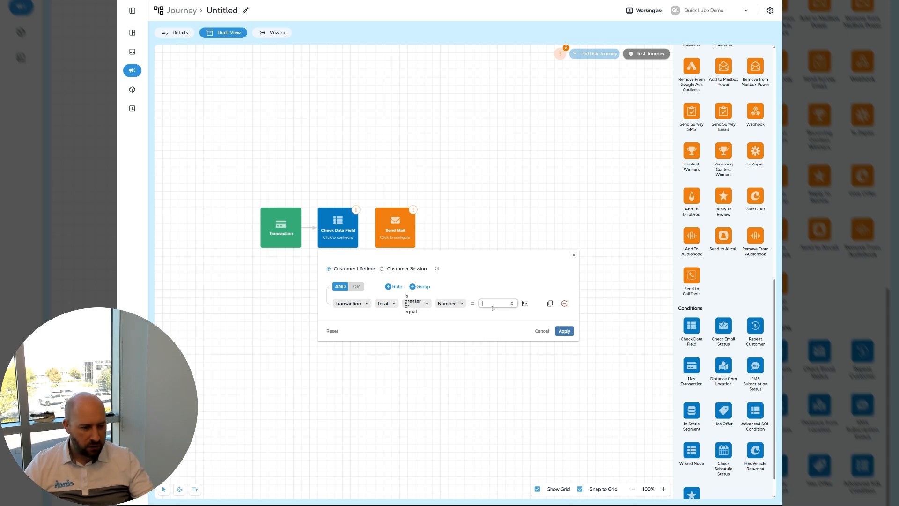
pyautogui.write('1000')
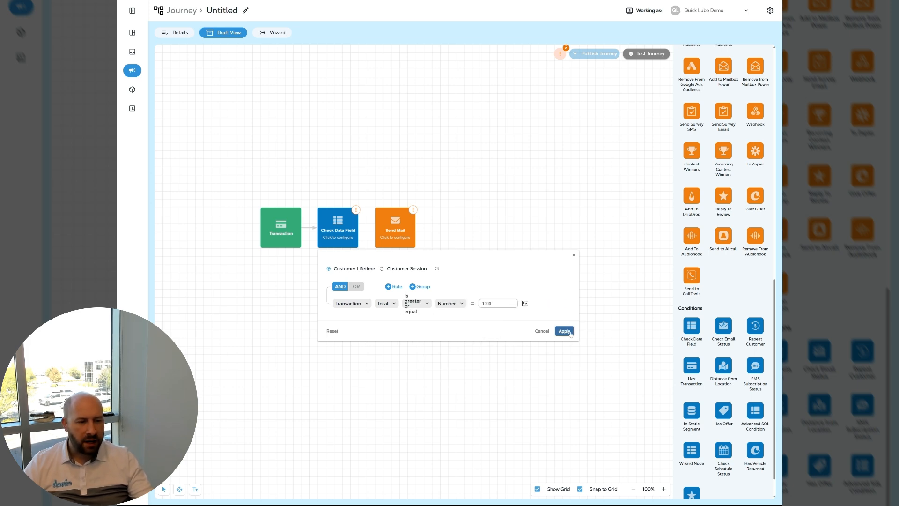
pyautogui.click(406, 269)
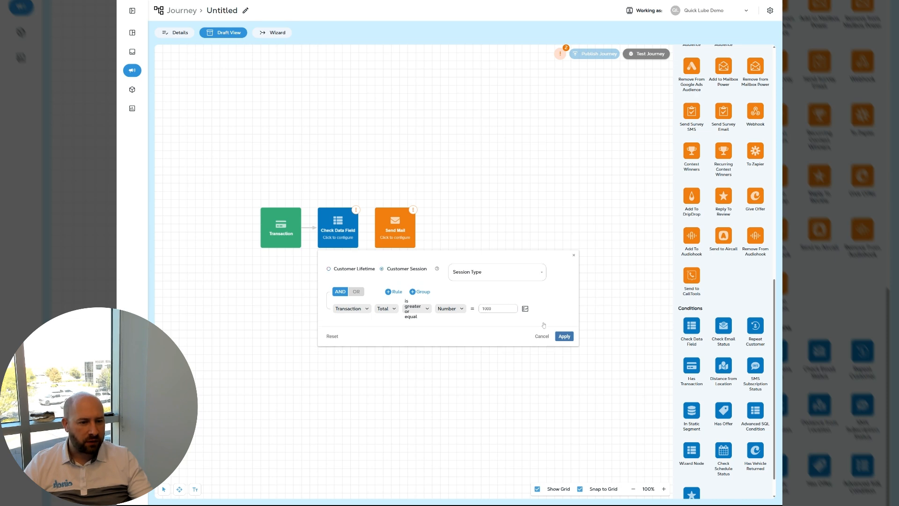
pyautogui.click(564, 336)
# Connect the YES branch of the Check Data Field condition to the Send Mail action.
pyautogui.moveTo(358, 228); pyautogui.dragTo(395, 229)
pyautogui.click(336, 266)
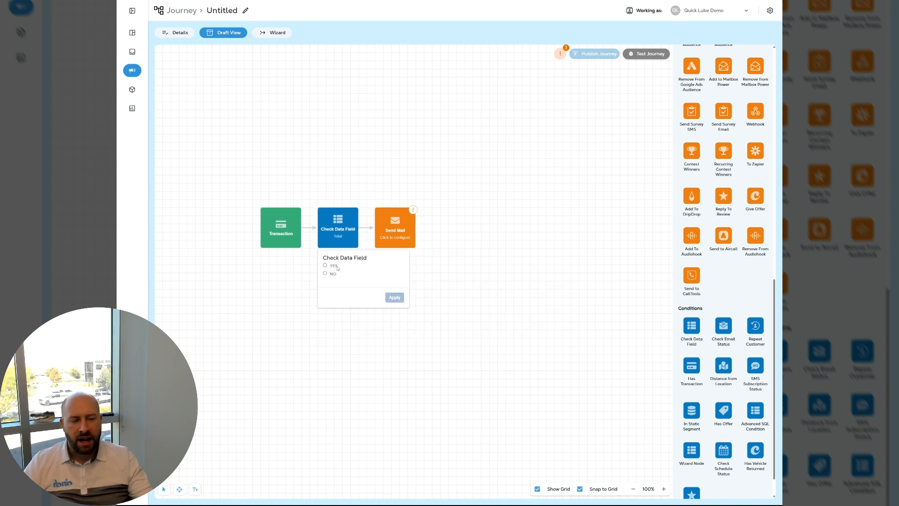
pyautogui.click(394, 298)
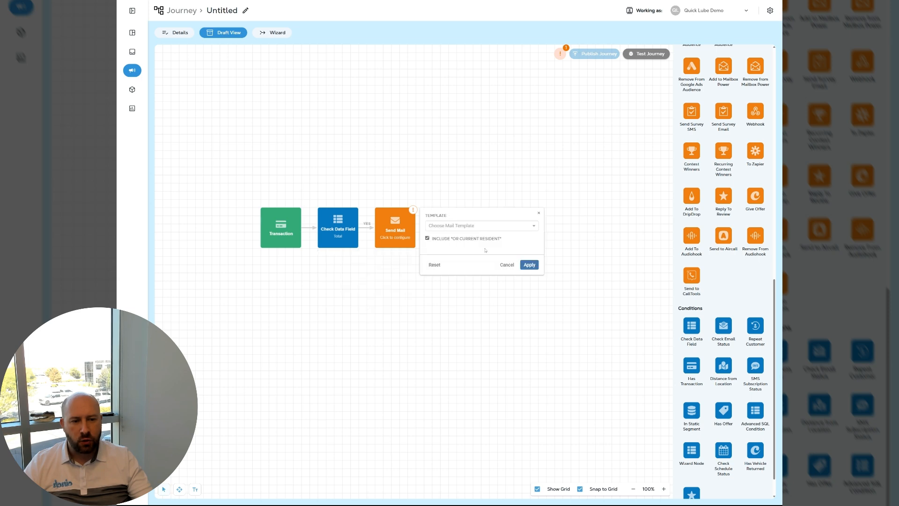
# Set the Send Mail action's template to Cinch Promo Mailer Copy.
pyautogui.click(467, 226)
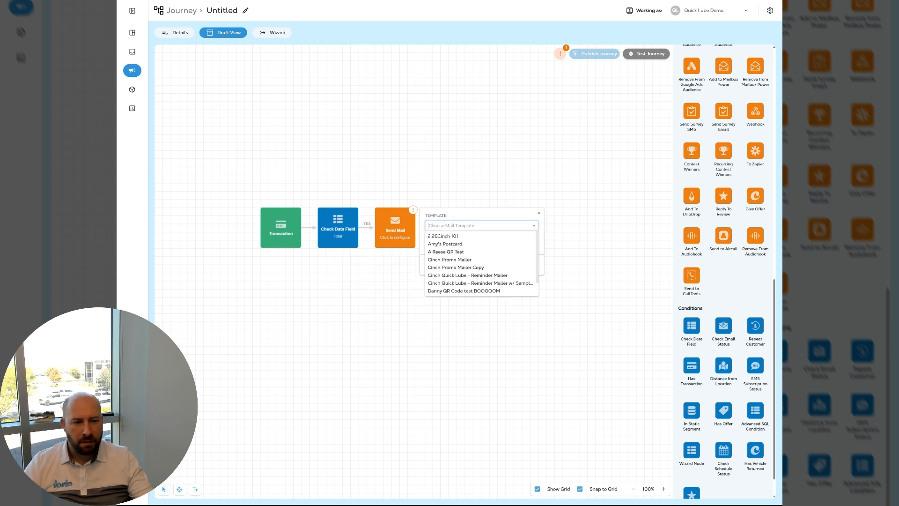
pyautogui.click(476, 267)
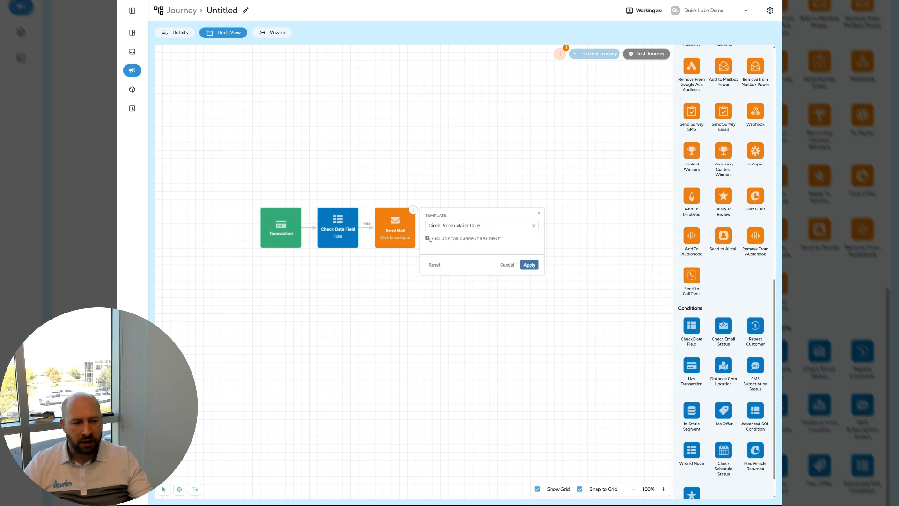
pyautogui.click(529, 264)
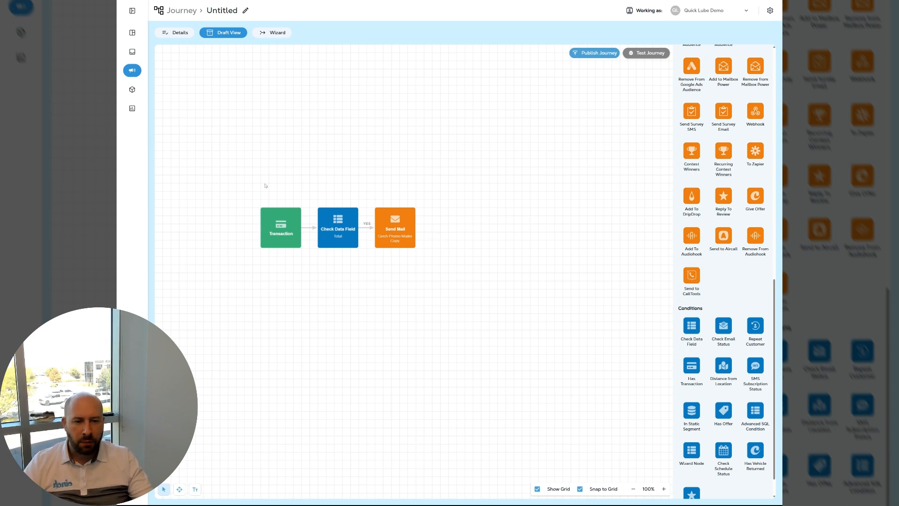
pyautogui.click(589, 55)
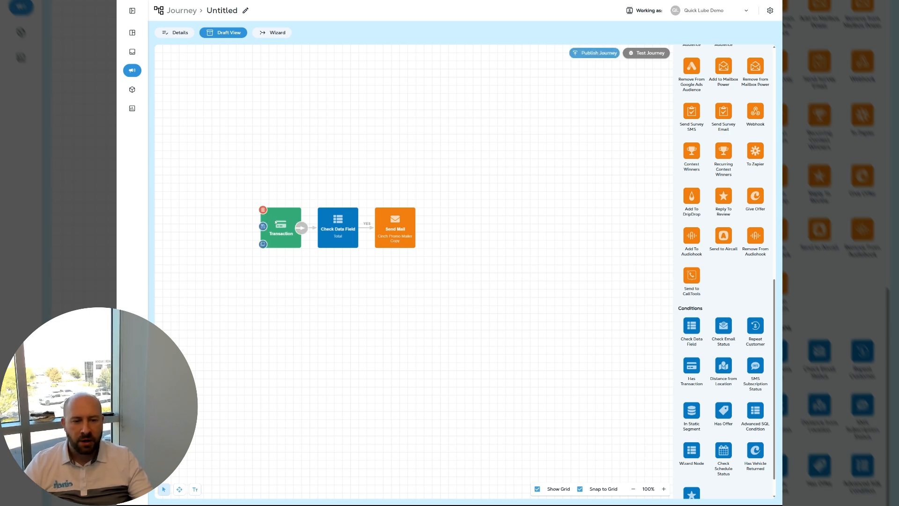
pyautogui.click(333, 232)
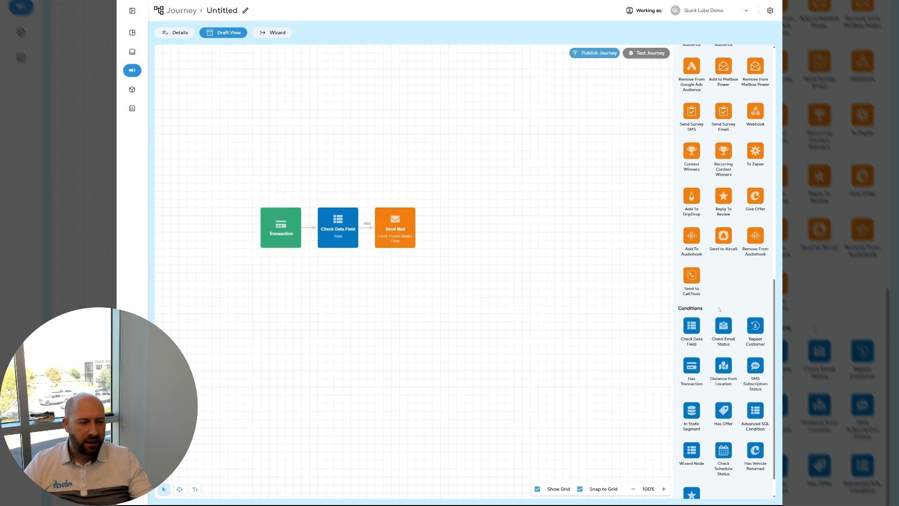
pyautogui.scroll(1, 731, 309)
pyautogui.scroll(3, 730, 309)
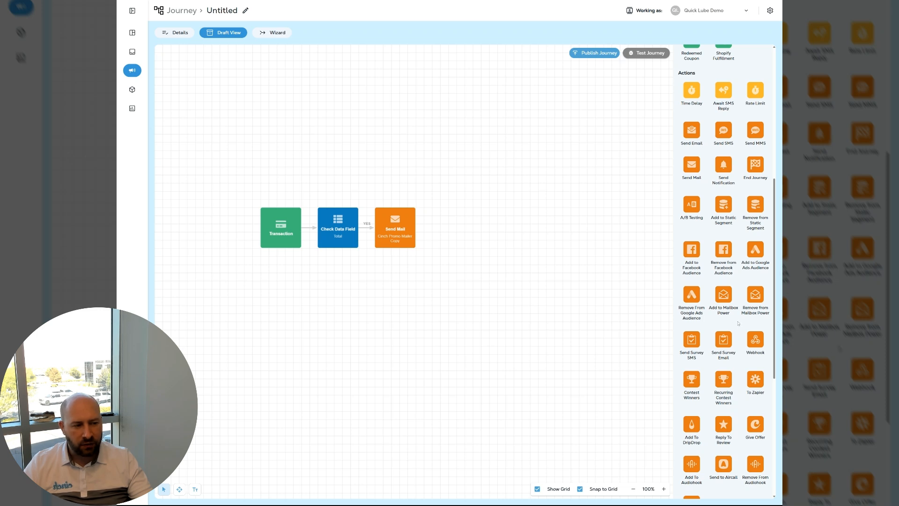
pyautogui.scroll(-1, 738, 323)
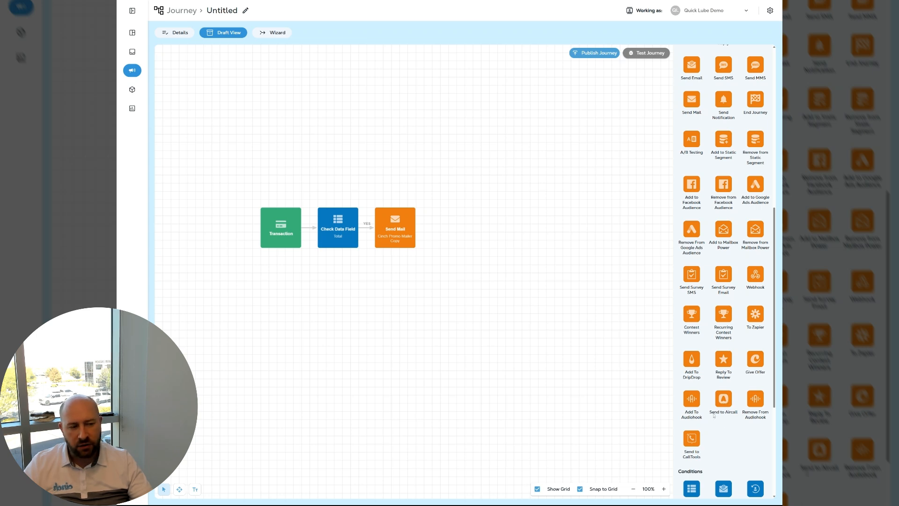
pyautogui.scroll(5, 713, 414)
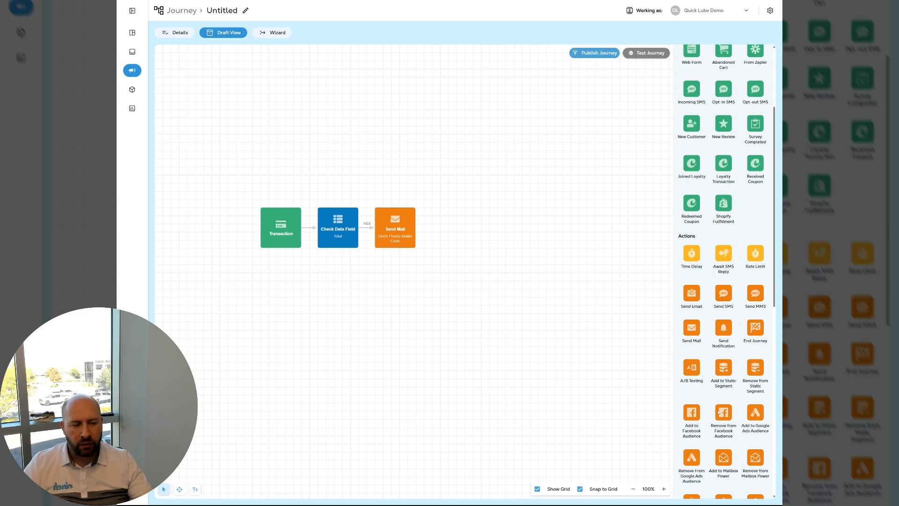